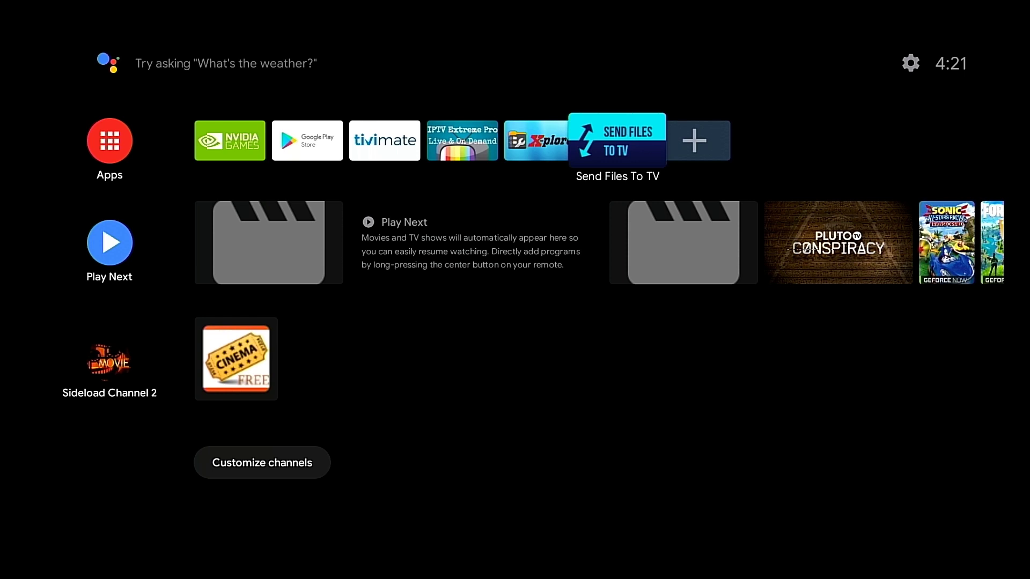
Step: Launch Send Files To TV from the favourite apps row and advance two intro slides to Desktop App
{"action": "key", "text": "Left"}
{"action": "key", "text": "Left"}
{"action": "key", "text": "Right"}
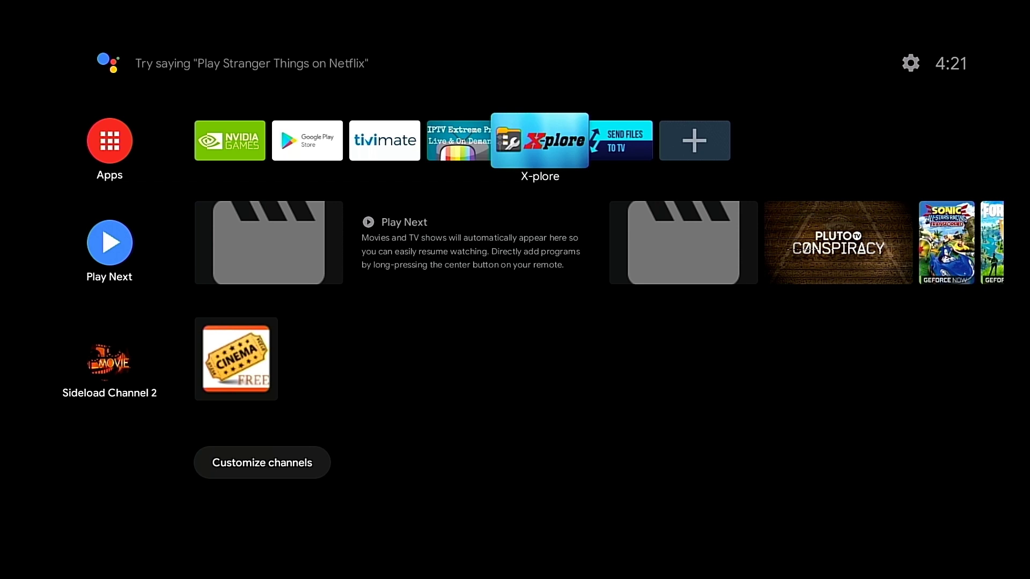
{"action": "key", "text": "Right"}
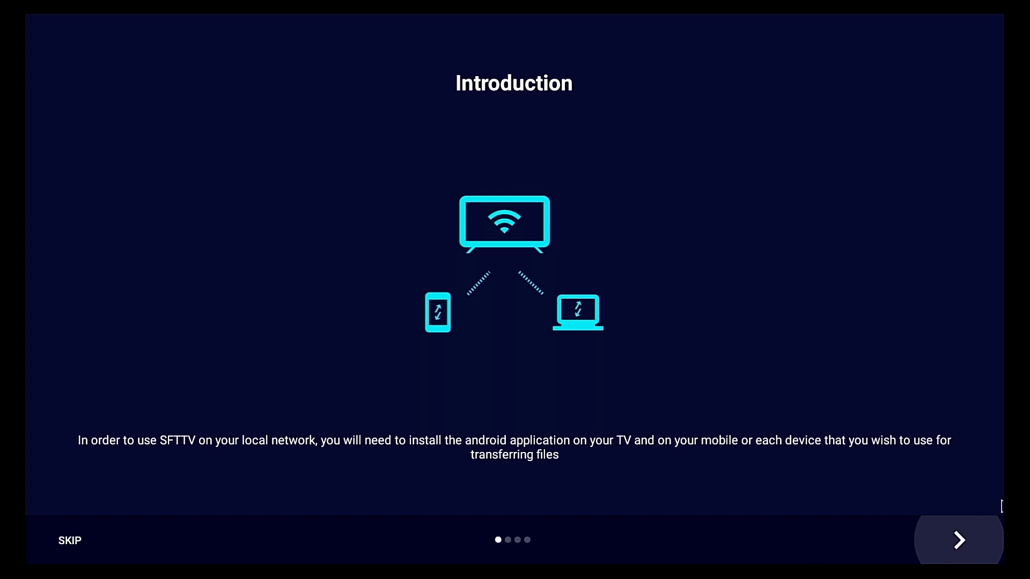
{"action": "left_click", "coordinate": [962, 534]}
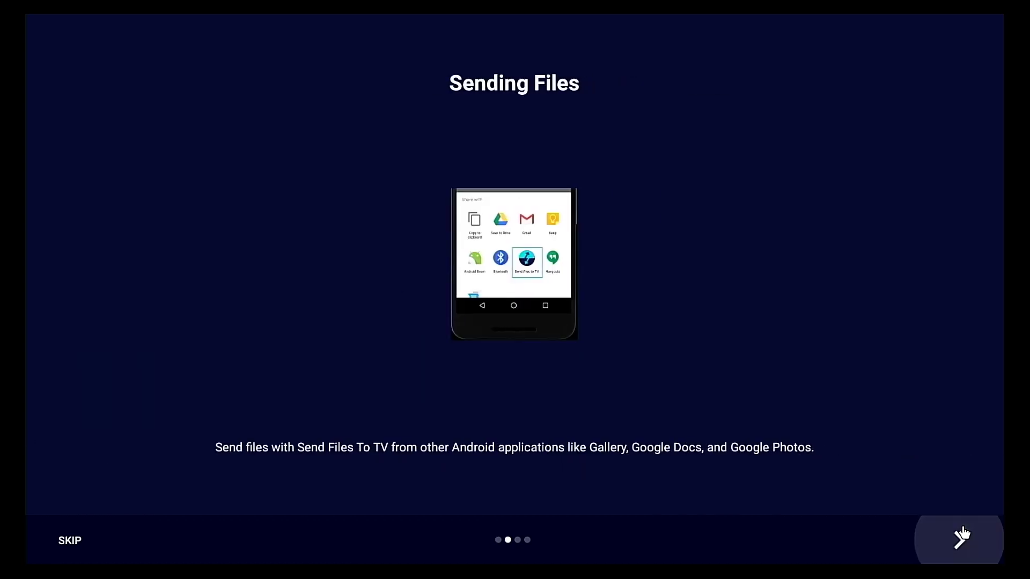
{"action": "left_click", "coordinate": [961, 534]}
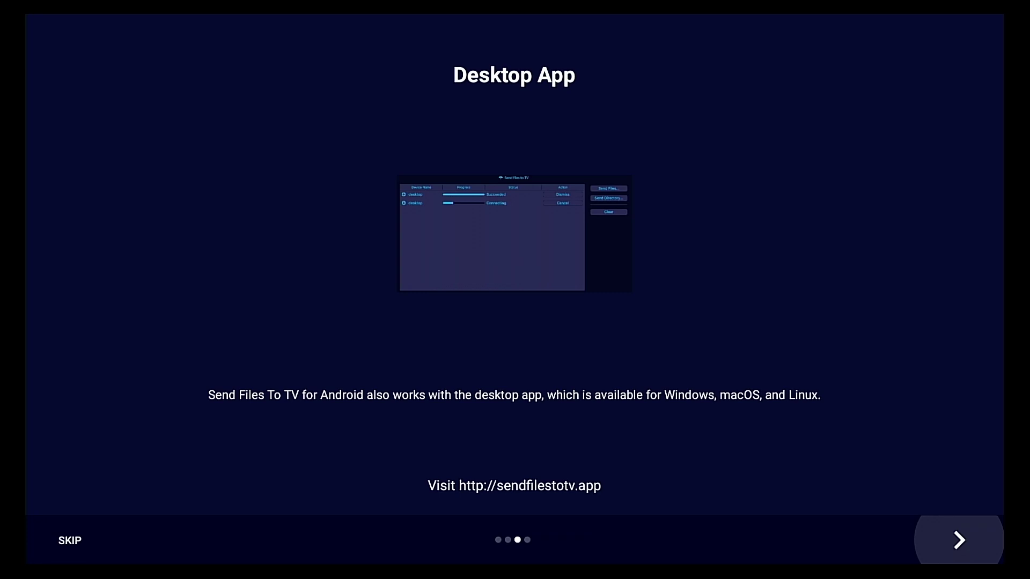
Step: Reach the last intro slide, finish the tour, and allow the app media and file access
{"action": "left_click", "coordinate": [955, 539]}
{"action": "left_click", "coordinate": [952, 539]}
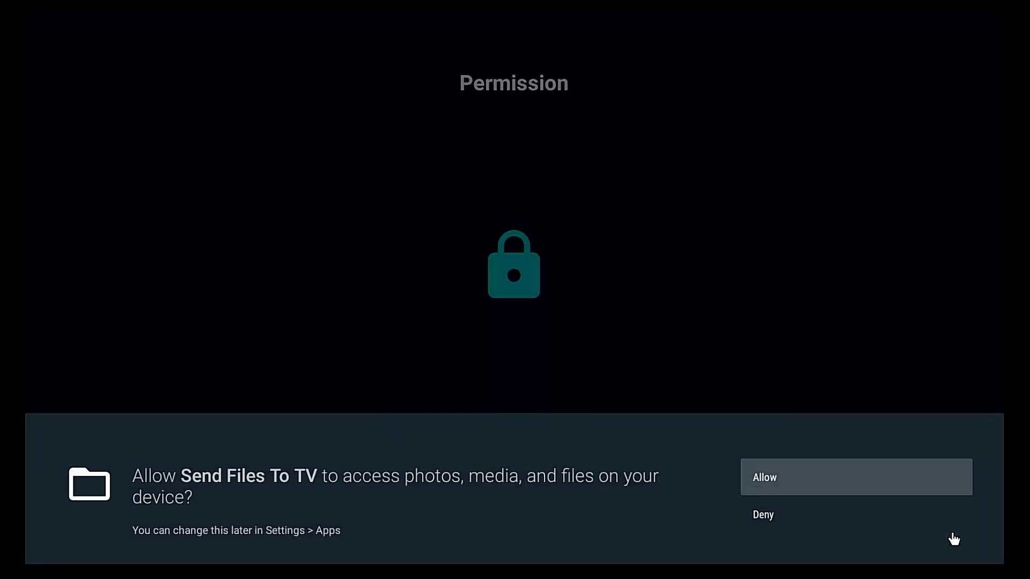
{"action": "left_click", "coordinate": [908, 482]}
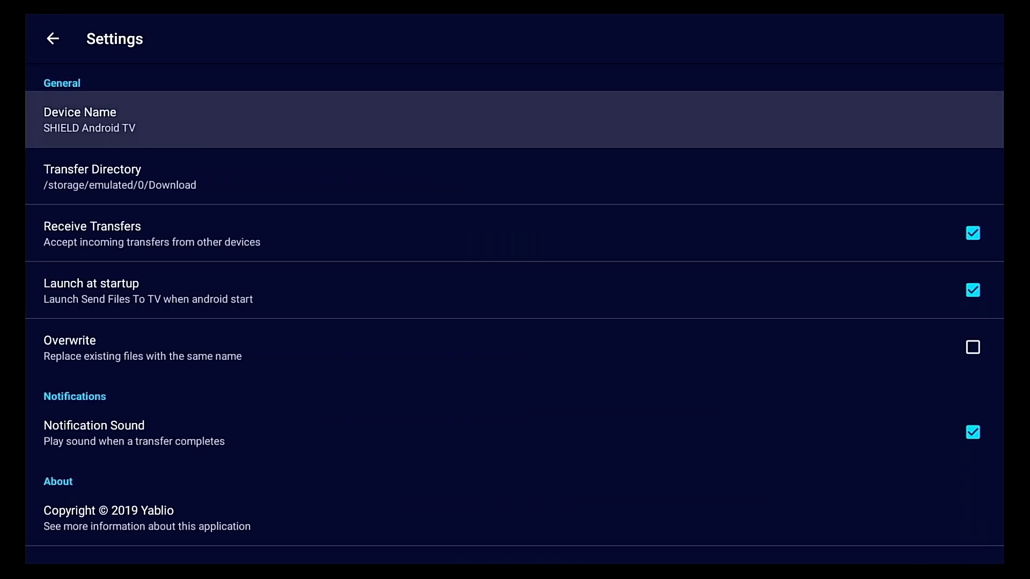
{"action": "key", "text": "Down"}
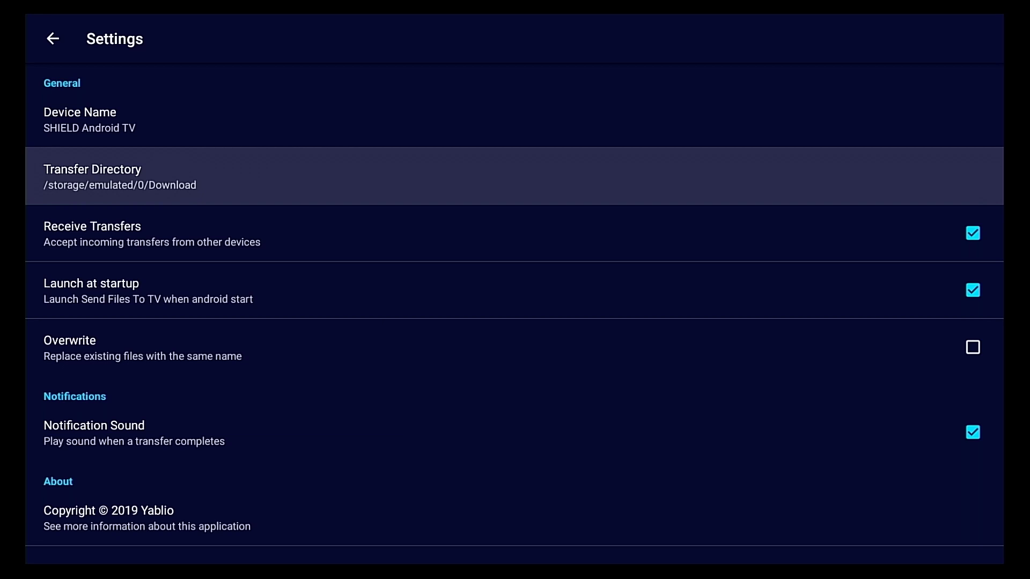
{"action": "key", "text": "Return"}
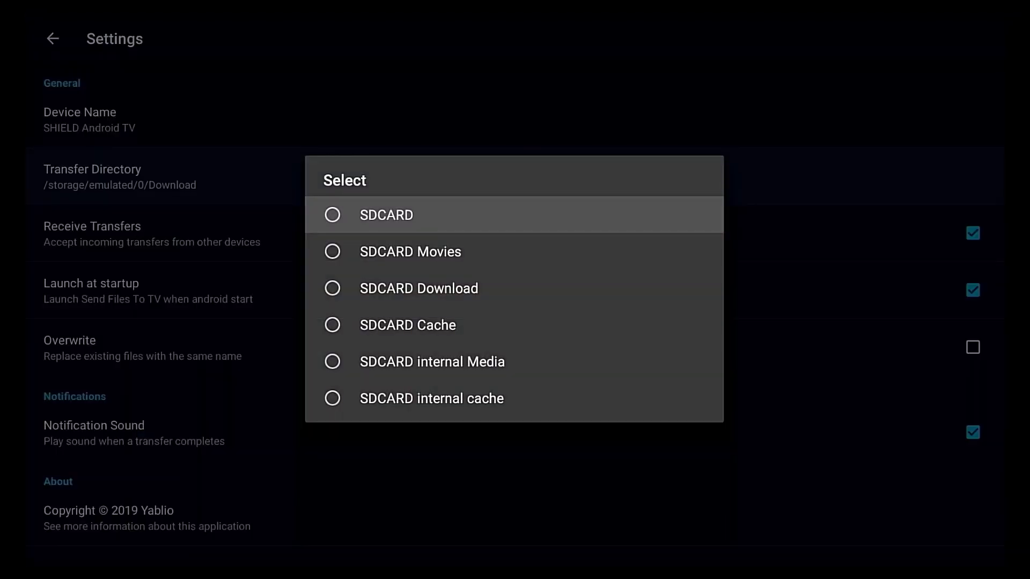
{"action": "key", "text": "Return"}
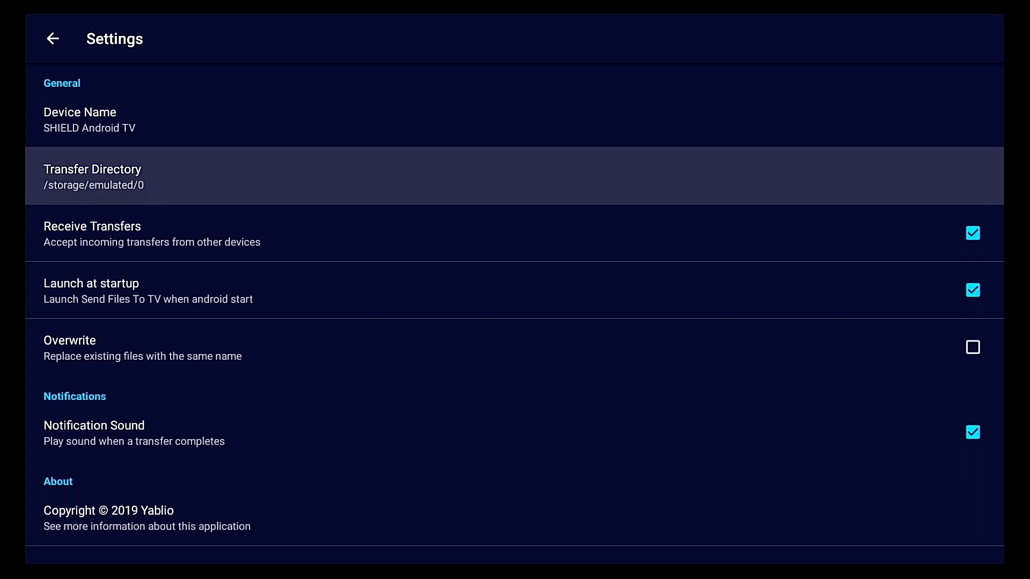
{"action": "key", "text": "Return"}
{"action": "key", "text": "Down"}
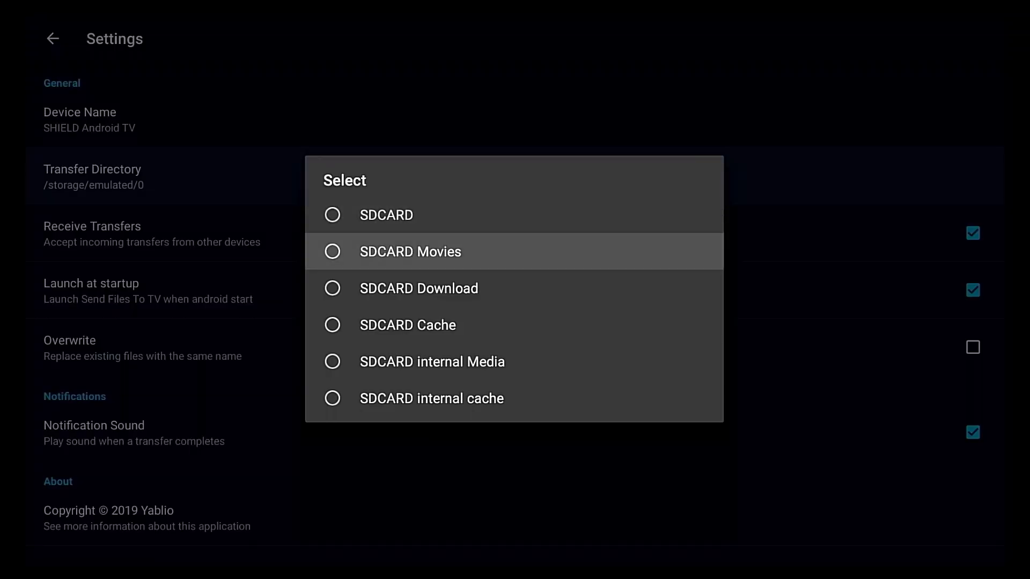
{"action": "key", "text": "Down"}
{"action": "key", "text": "Down"}
{"action": "key", "text": "Down"}
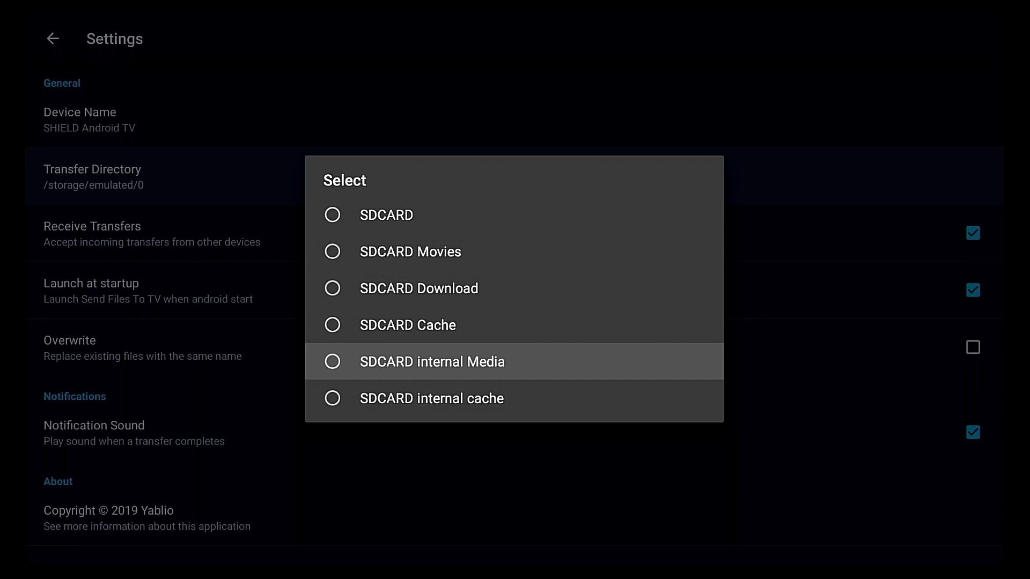
{"action": "key", "text": "Return"}
{"action": "key", "text": "Return"}
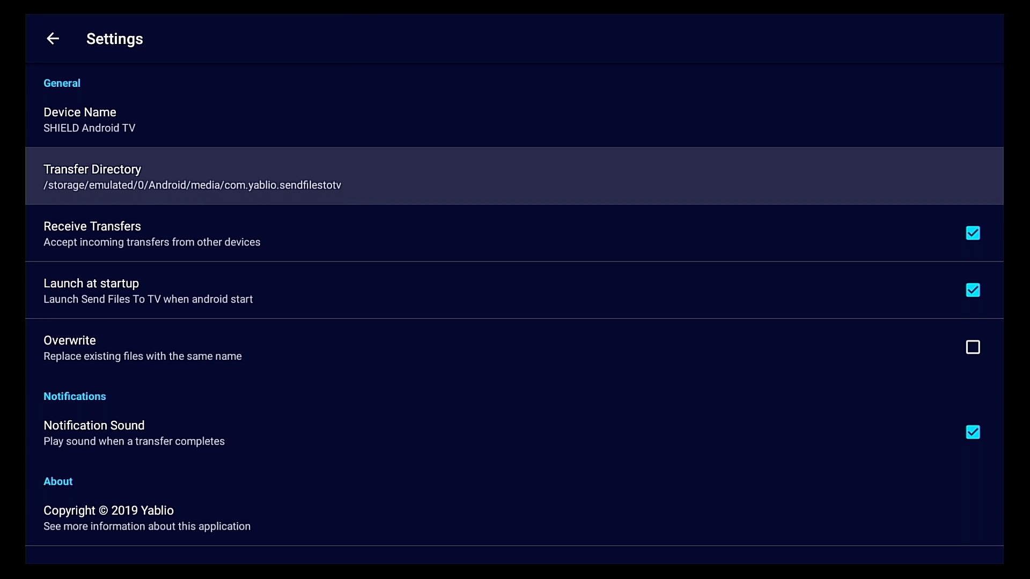
{"action": "key", "text": "Return"}
{"action": "key", "text": "Down"}
{"action": "key", "text": "Down"}
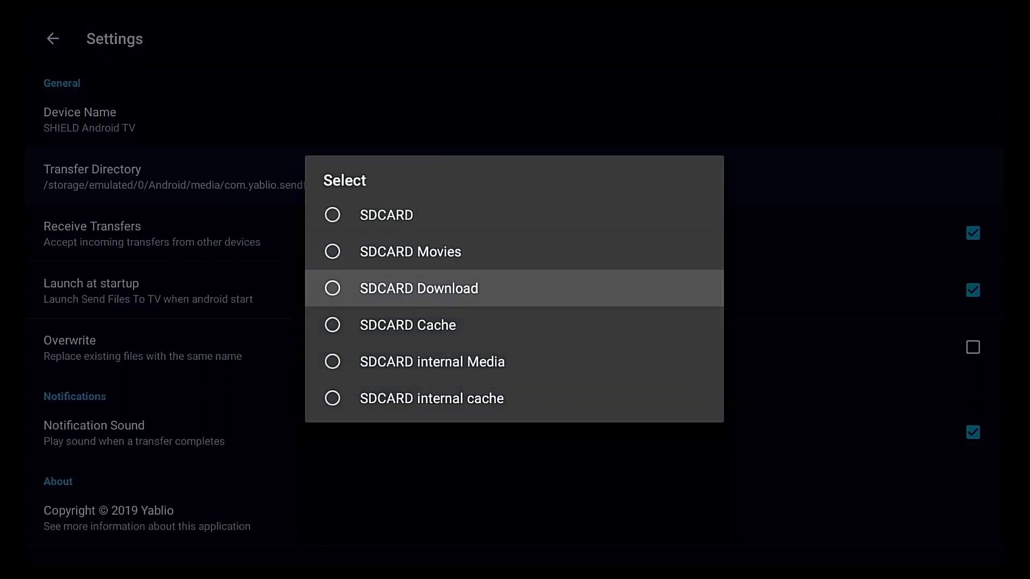
{"action": "key", "text": "Down"}
{"action": "key", "text": "Up"}
{"action": "key", "text": "Return"}
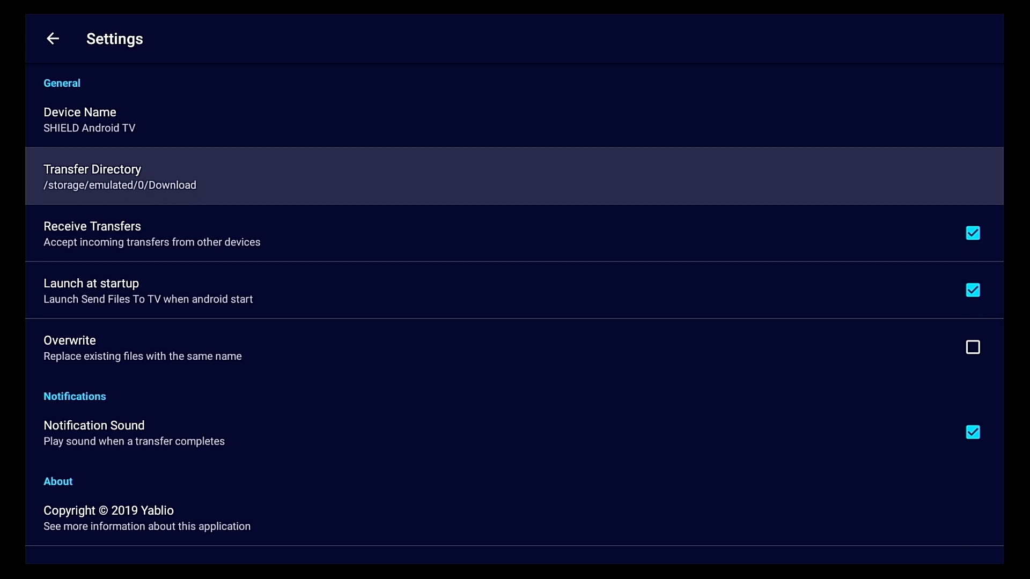
Step: Uncheck the Launch at startup setting on the TV
{"action": "key", "text": "Down"}
{"action": "key", "text": "Down"}
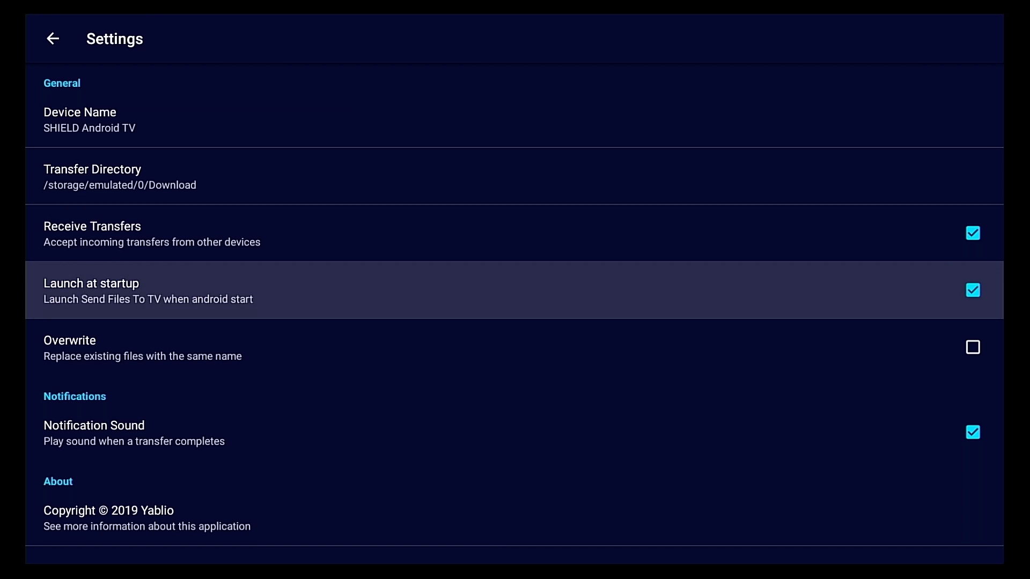
{"action": "key", "text": "Return"}
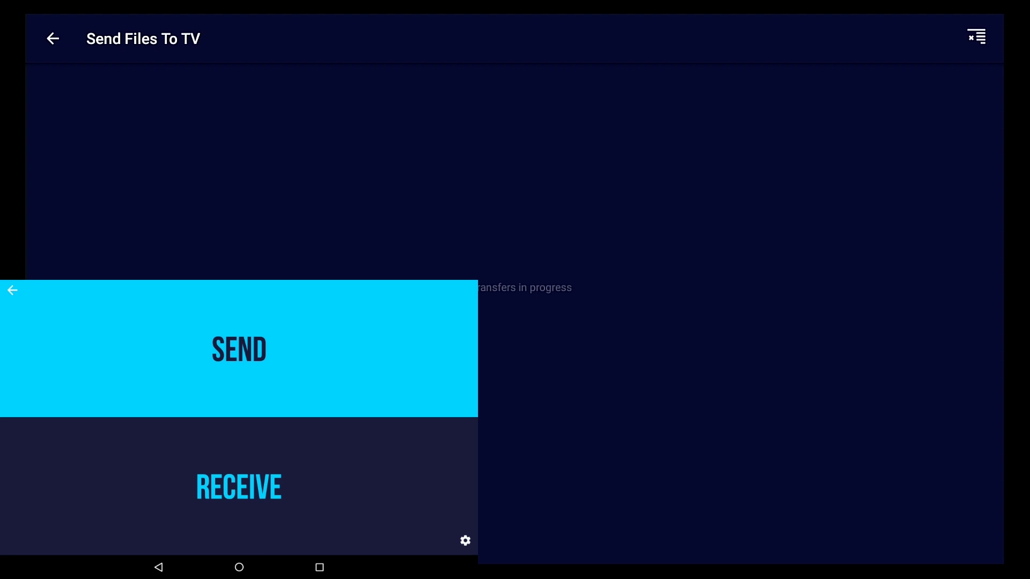
Step: On the tablet, look over the app's Settings, go back, and start a SEND
{"action": "left_click", "coordinate": [465, 540]}
{"action": "scroll", "coordinate": [238, 429], "scroll_direction": "down", "scroll_amount": 1}
{"action": "scroll", "coordinate": [238, 429], "scroll_direction": "up", "scroll_amount": 1}
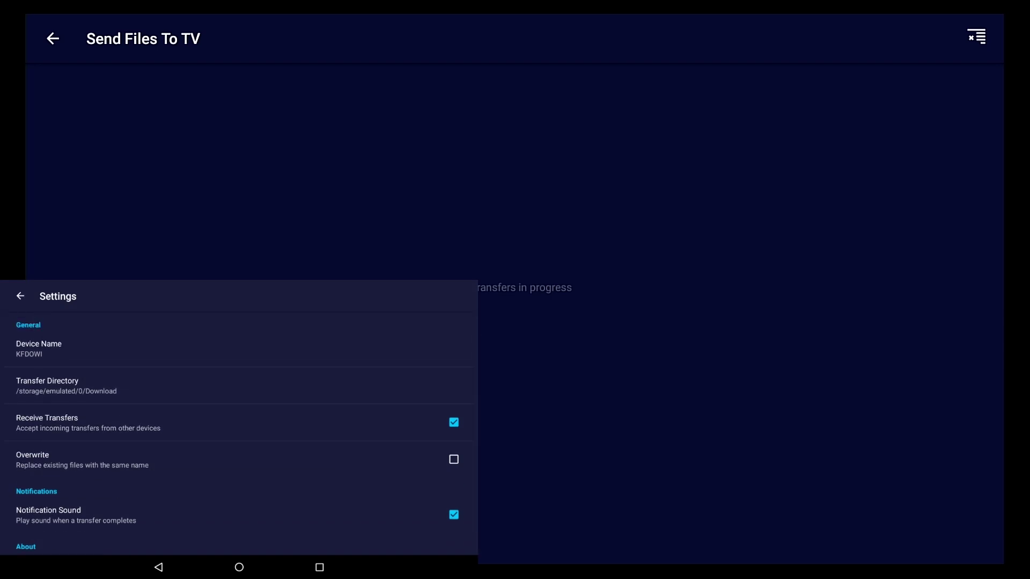
{"action": "left_click", "coordinate": [20, 296]}
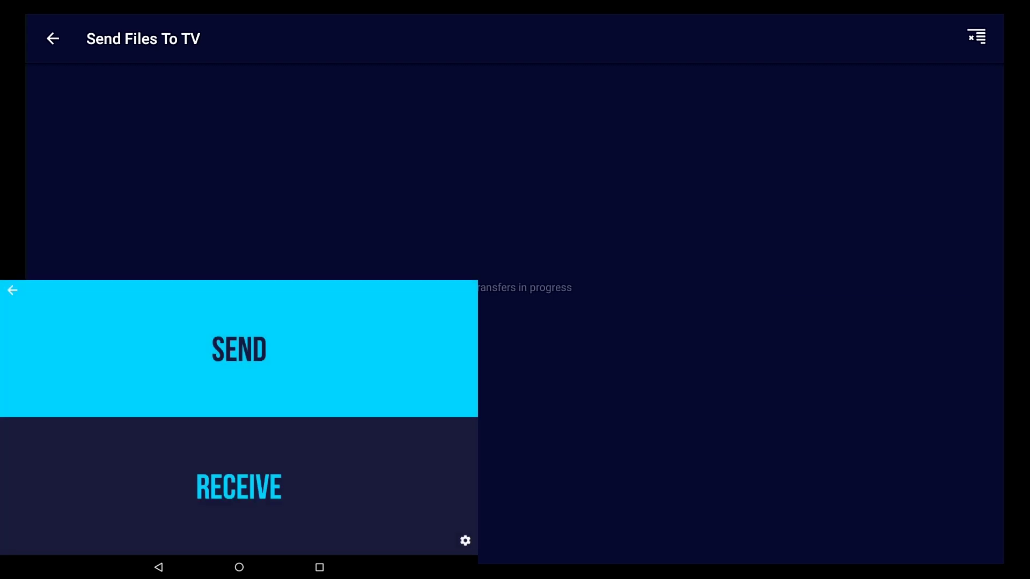
{"action": "left_click", "coordinate": [239, 349]}
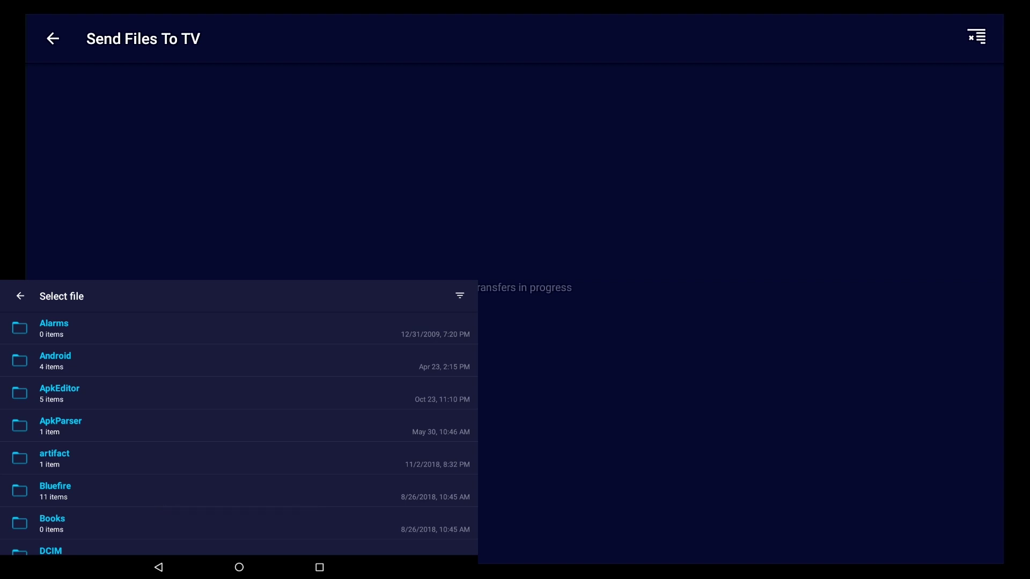
Step: Reopen the Select file list and tick com.aot.filelinked (1).apk in the Download folder
{"action": "scroll", "coordinate": [240, 433], "scroll_direction": "down", "scroll_amount": 8}
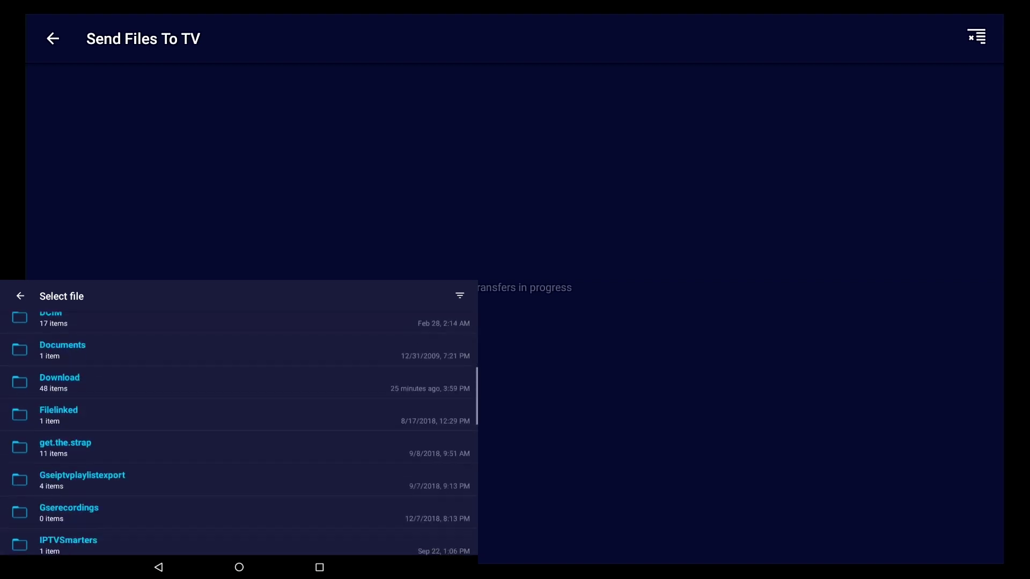
{"action": "scroll", "coordinate": [240, 433], "scroll_direction": "up", "scroll_amount": 5}
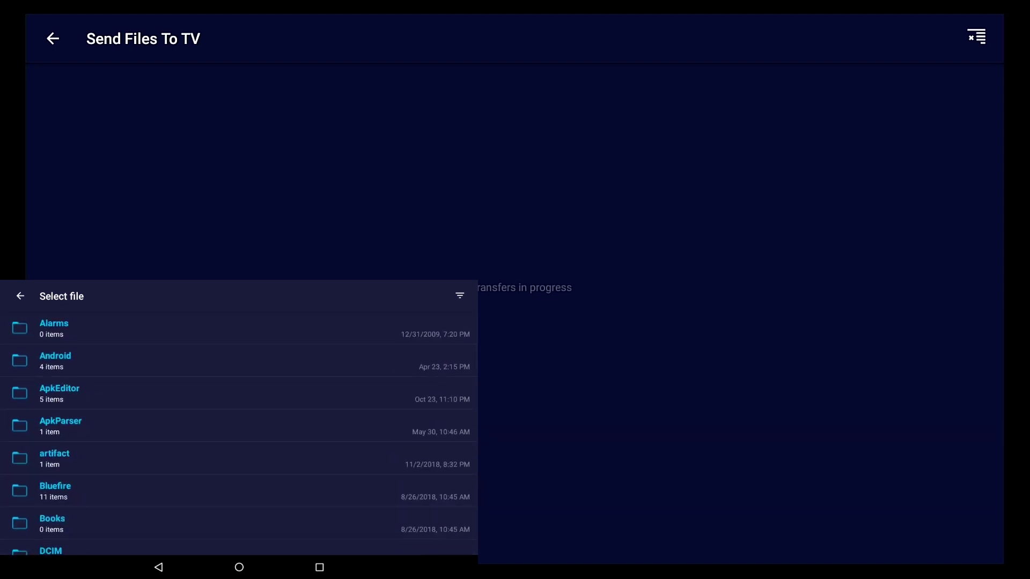
{"action": "key", "text": "Escape"}
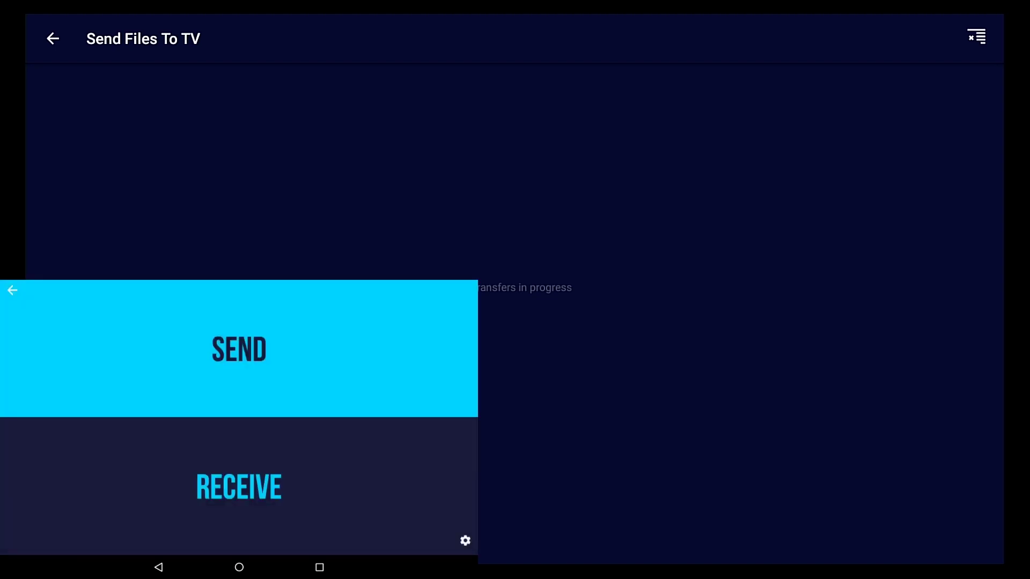
{"action": "key", "text": "Return"}
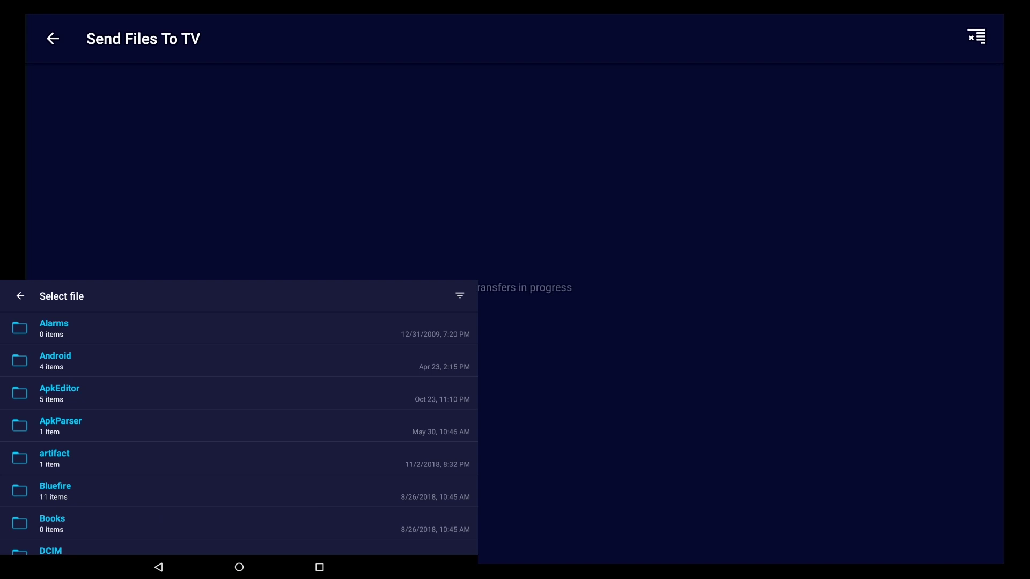
{"action": "scroll", "coordinate": [239, 433], "scroll_direction": "down", "scroll_amount": 4}
{"action": "scroll", "coordinate": [239, 433], "scroll_direction": "down", "scroll_amount": 10}
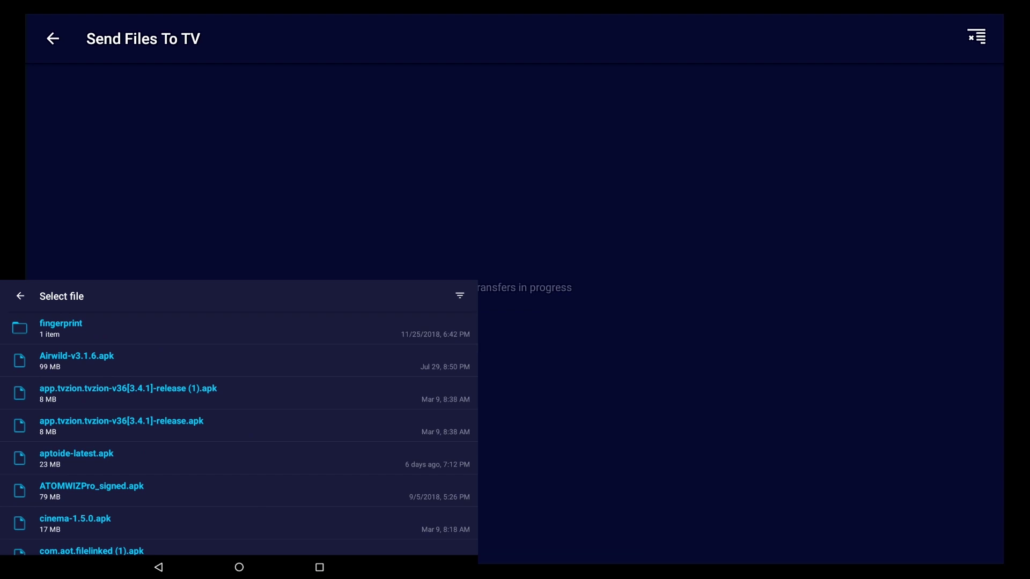
{"action": "scroll", "coordinate": [238, 433], "scroll_direction": "down", "scroll_amount": 5}
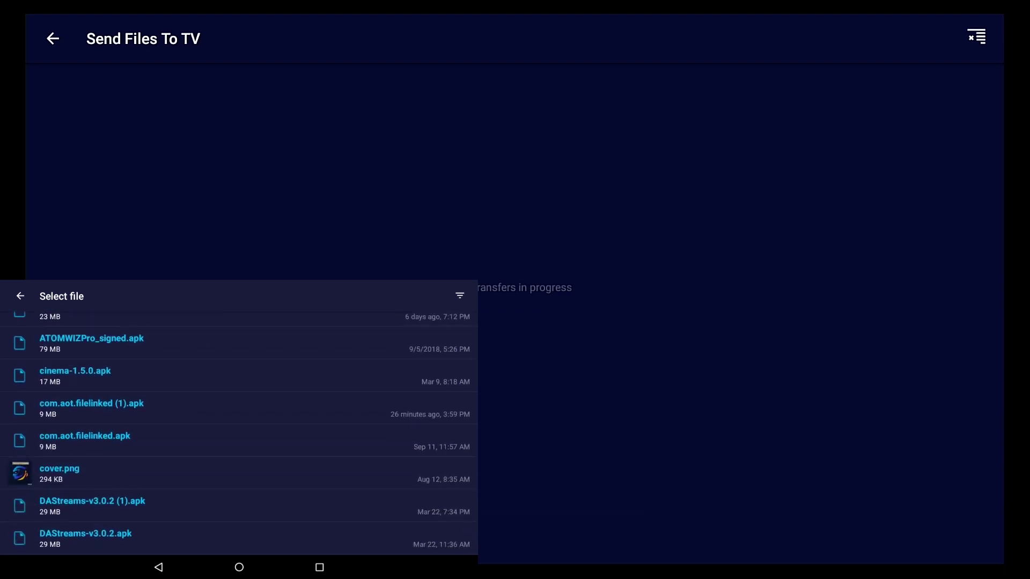
{"action": "left_click", "coordinate": [238, 407]}
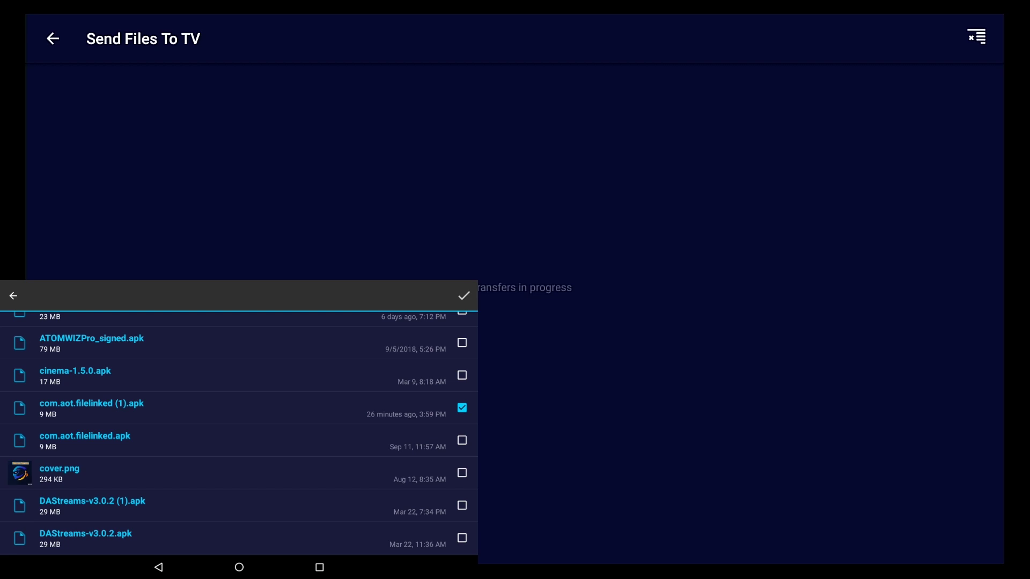
Step: Also tick cinema-1.5.0.apk and confirm the selection to send it to the SHIELD
{"action": "left_click", "coordinate": [461, 375]}
{"action": "left_click", "coordinate": [464, 295]}
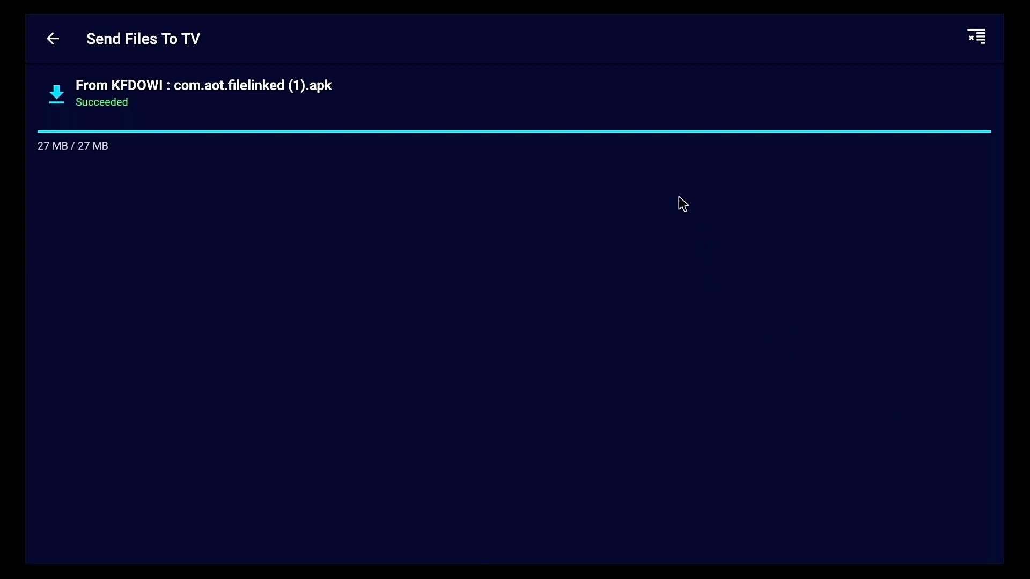
{"action": "left_click", "coordinate": [612, 155]}
{"action": "left_click", "coordinate": [310, 149]}
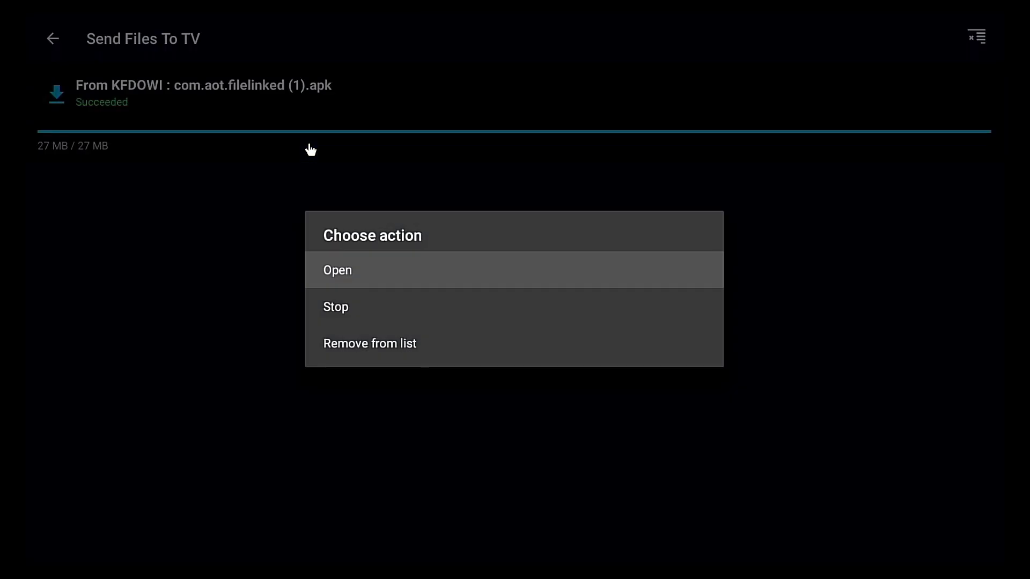
{"action": "left_click", "coordinate": [310, 150]}
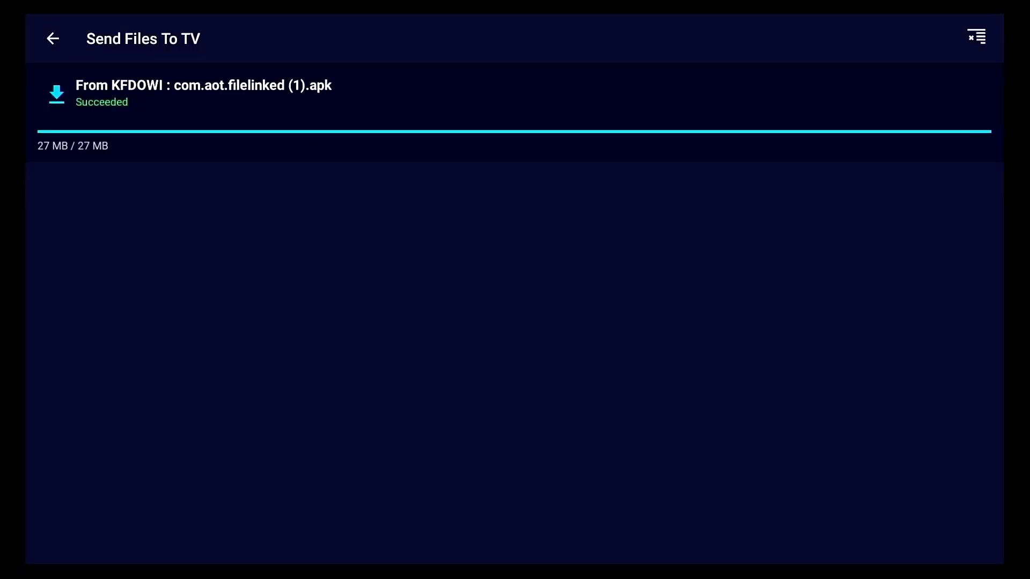
Step: Return to the TV home screen and launch X-plore
{"action": "key", "text": "Escape"}
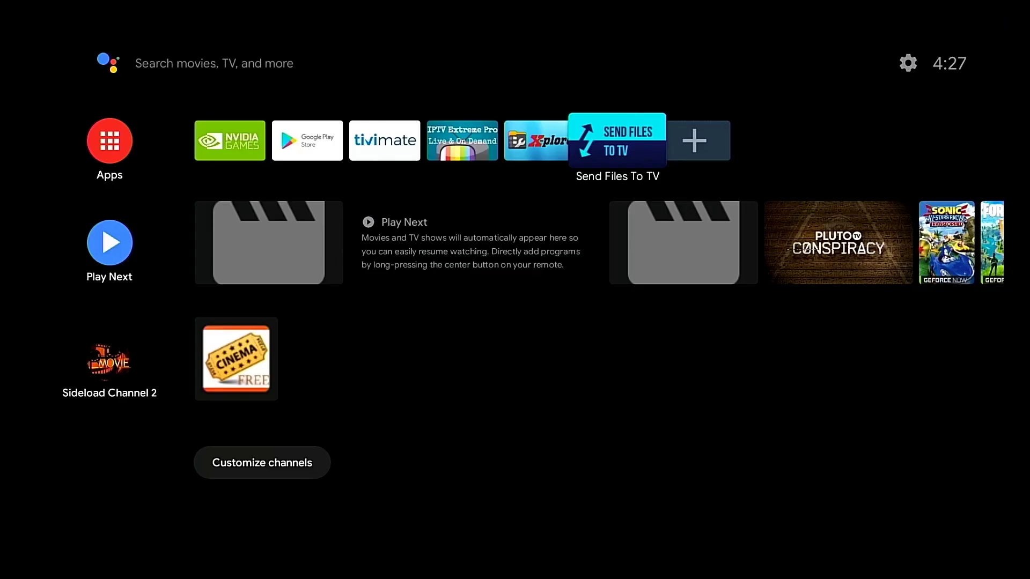
{"action": "key", "text": "Left"}
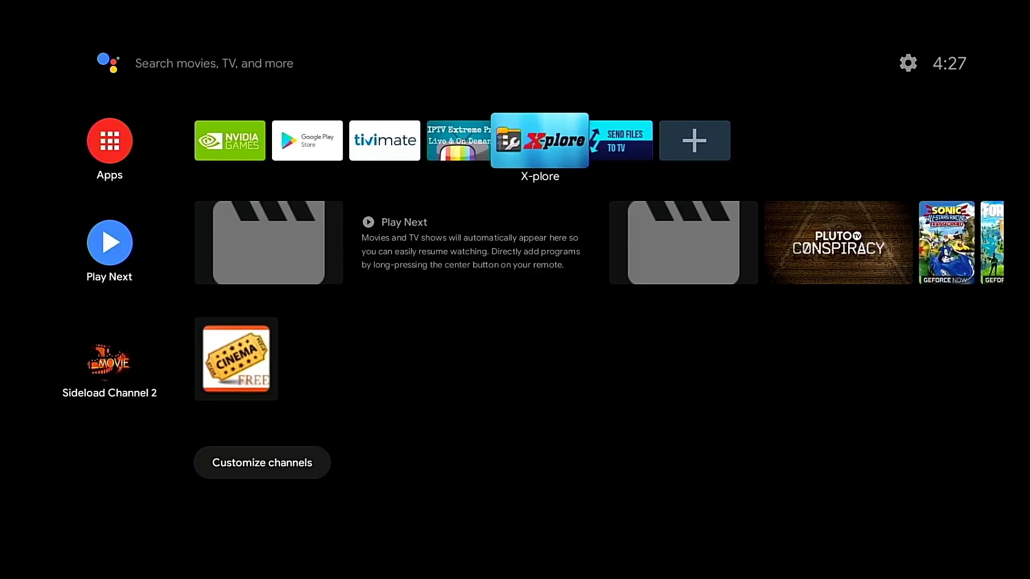
{"action": "key", "text": "Return"}
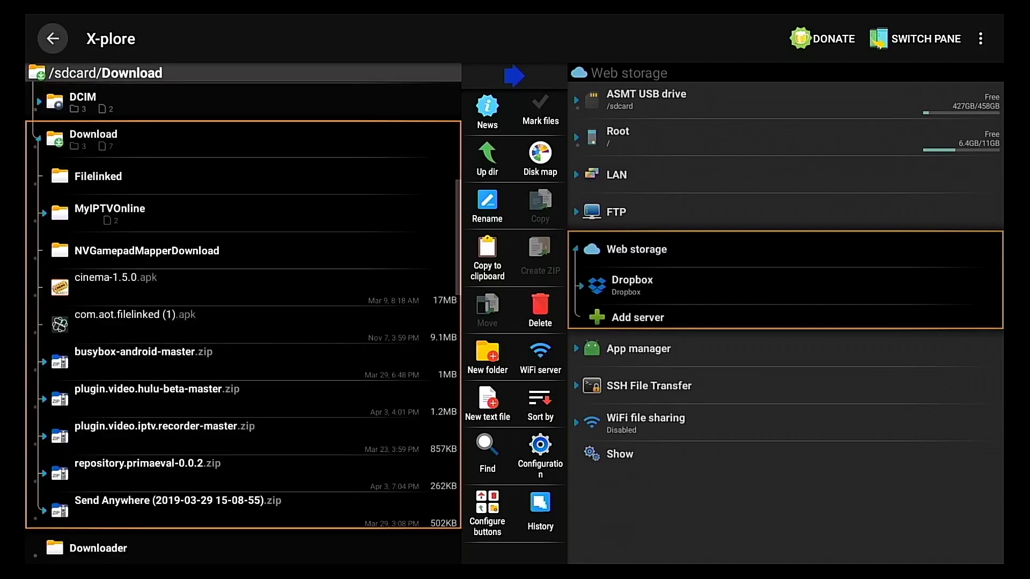
Step: Expand the Download folder and highlight com.aot.filelinked (1).apk
{"action": "key", "text": "Down"}
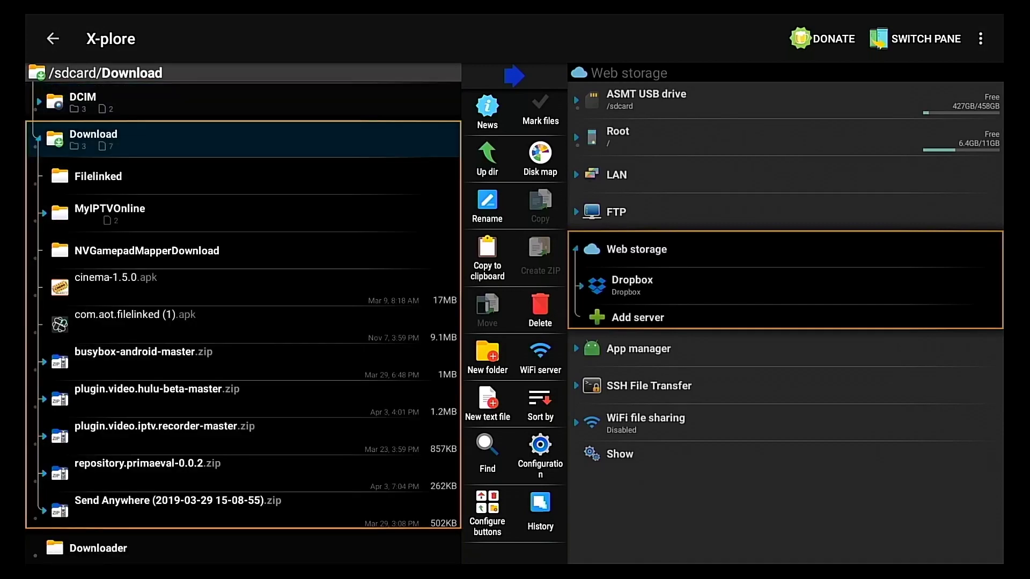
{"action": "key", "text": "Return"}
{"action": "key", "text": "Return"}
{"action": "key", "text": "Down"}
{"action": "key", "text": "Down"}
{"action": "key", "text": "Down"}
{"action": "key", "text": "Down"}
{"action": "key", "text": "Down"}
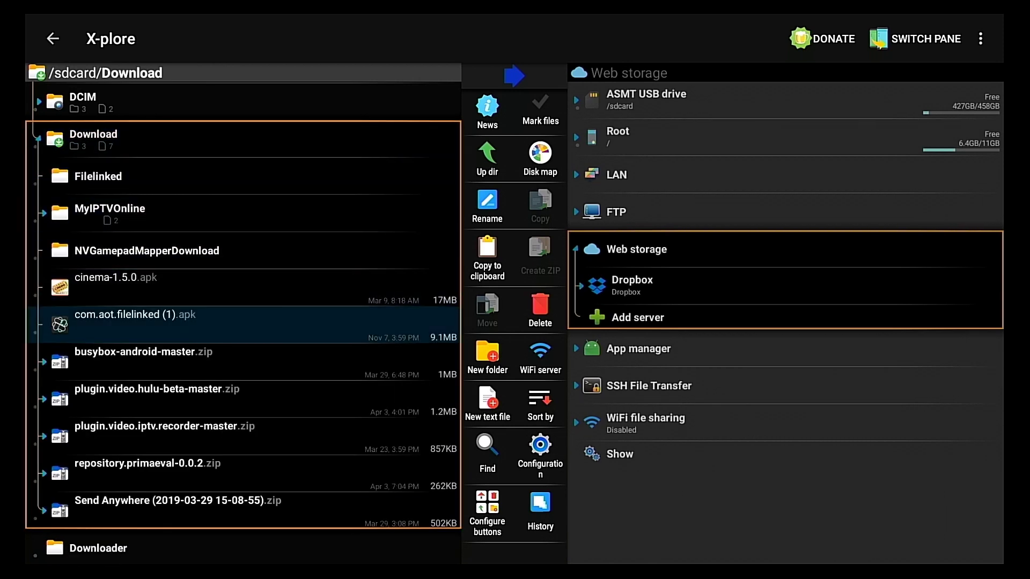
{"action": "key", "text": "Up"}
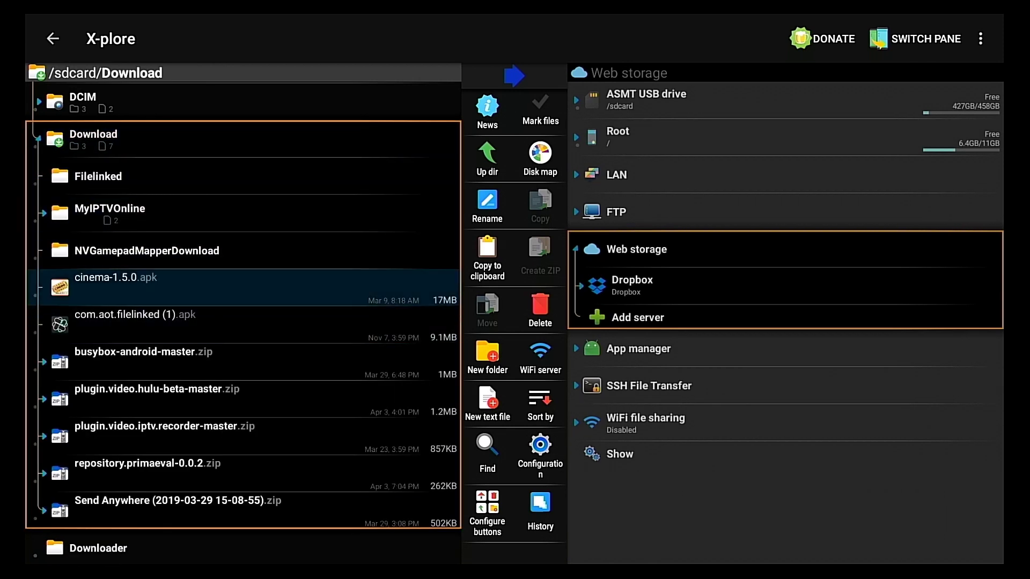
{"action": "key", "text": "Down"}
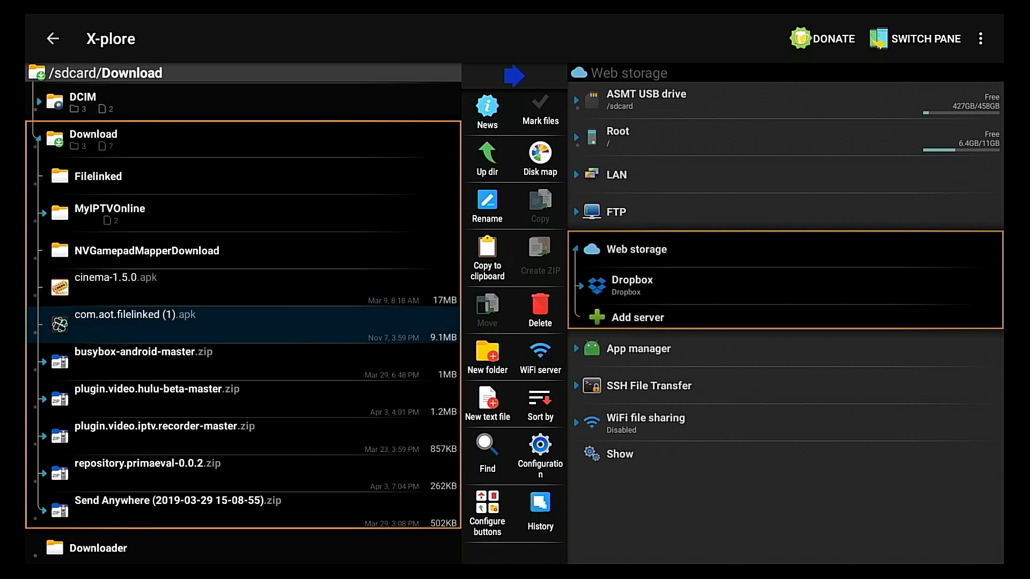
Step: Open com.aot.filelinked (1).apk in X-plore to bring up the FileLinked install prompt
{"action": "left_click", "coordinate": [177, 317]}
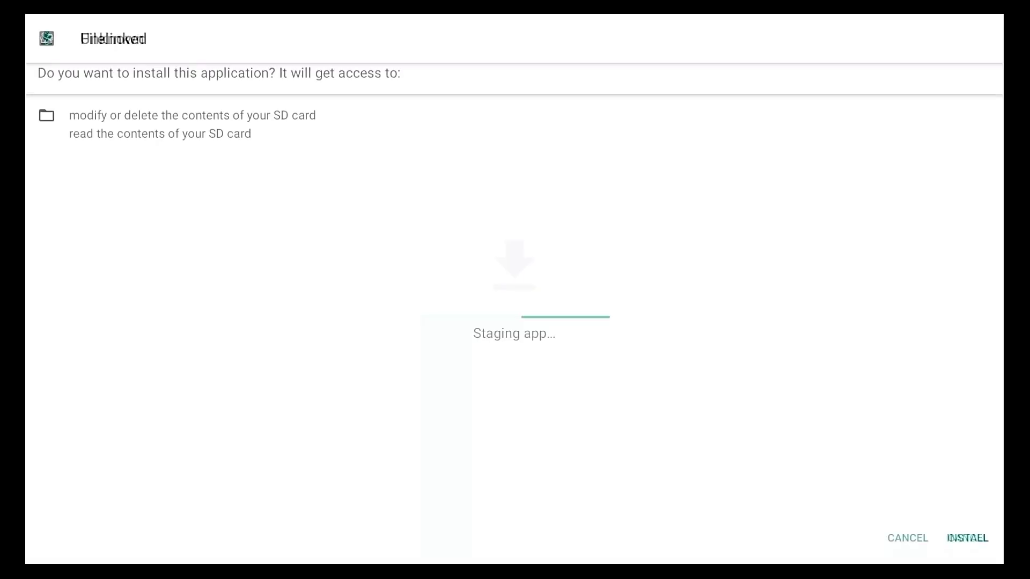